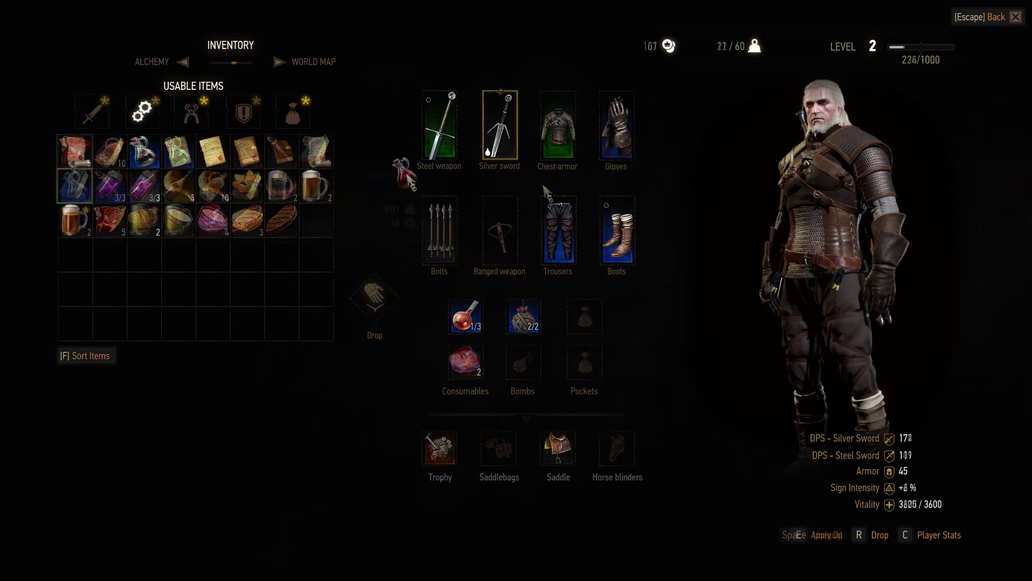
- Drag a potion to a different slot in the Witcher 3 inventory grid
drag(74, 186, 408, 178)
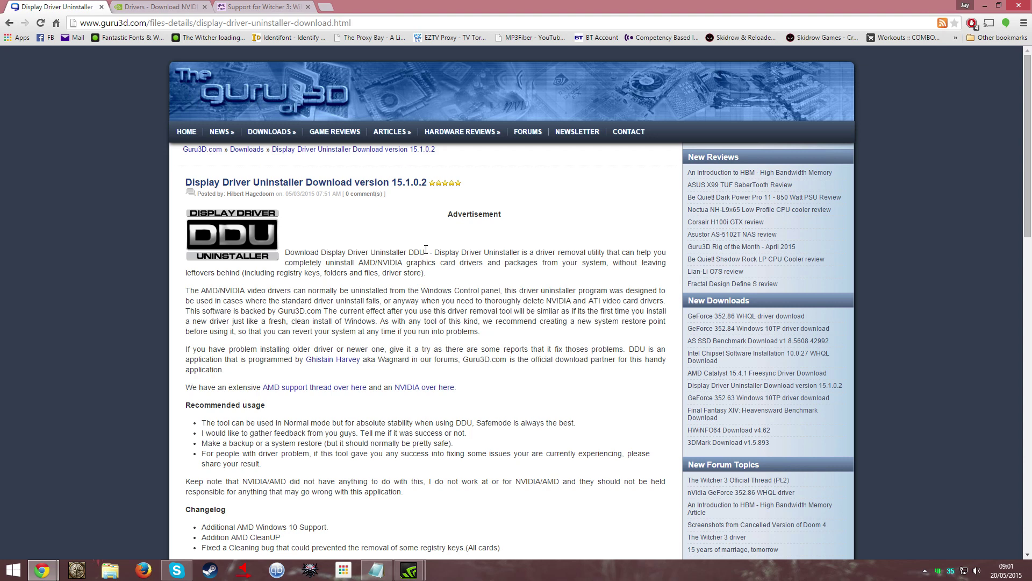
scroll(404, 256, down, 1)
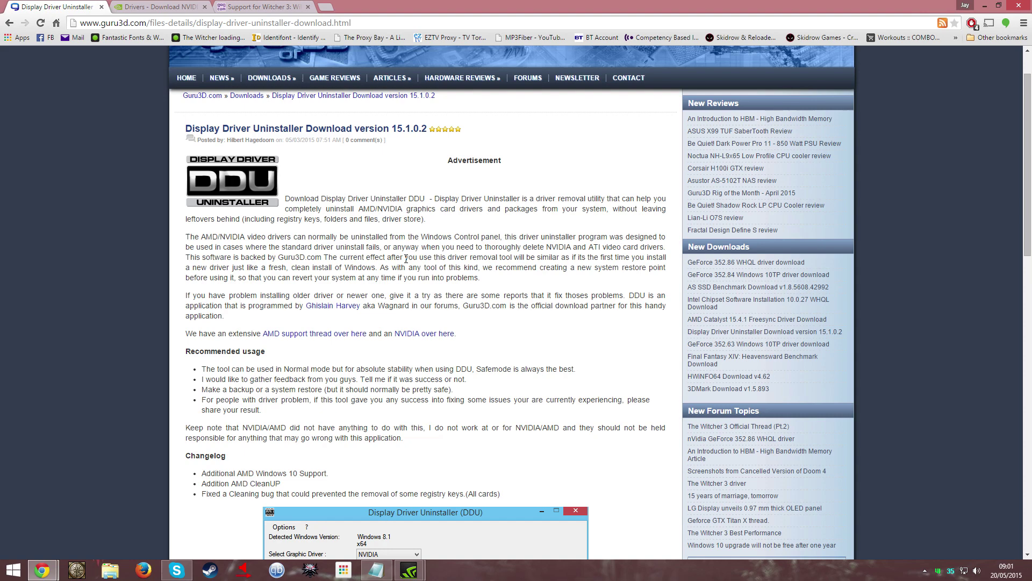
scroll(406, 259, down, 1)
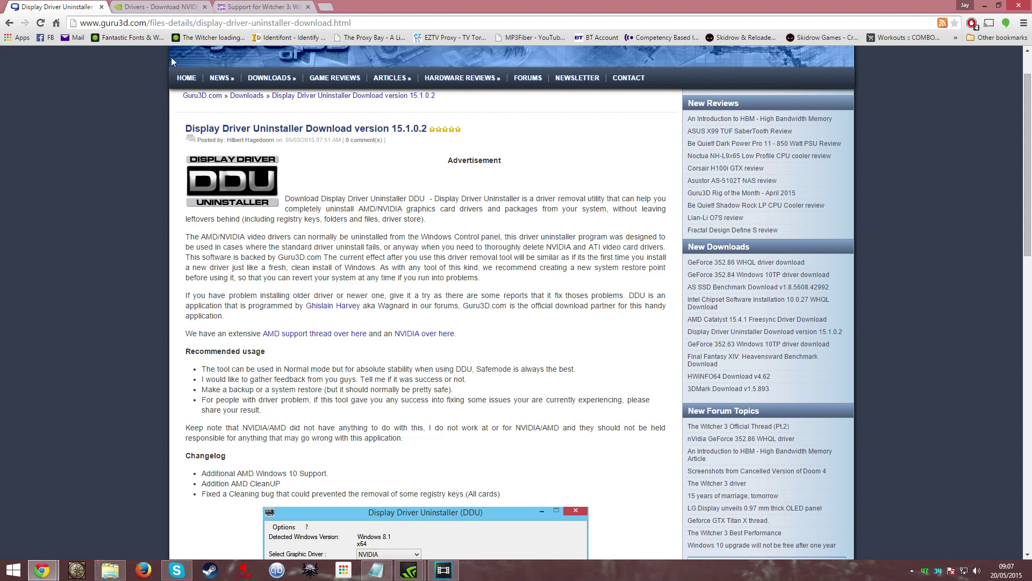
- Search NVIDIA's beta and archive drivers for GeForce GTX 970 and highlight the GTA V driver
click(172, 7)
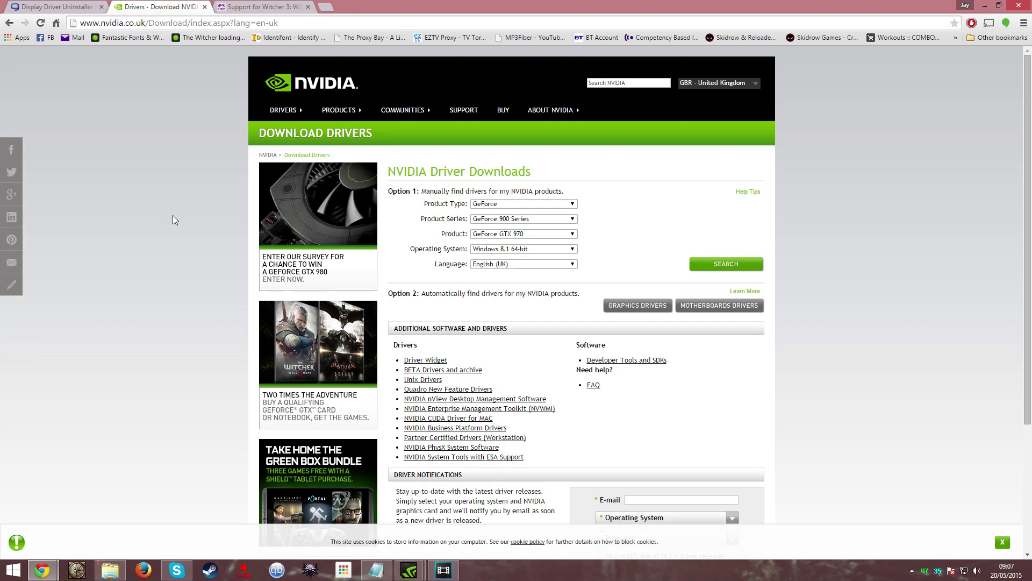
scroll(172, 220, down, 1)
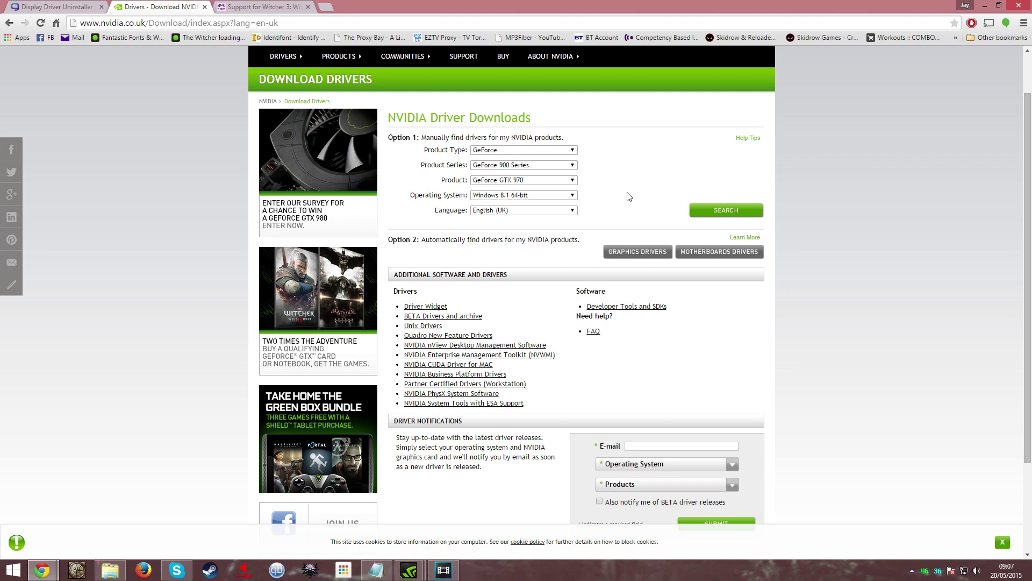
scroll(611, 176, up, 1)
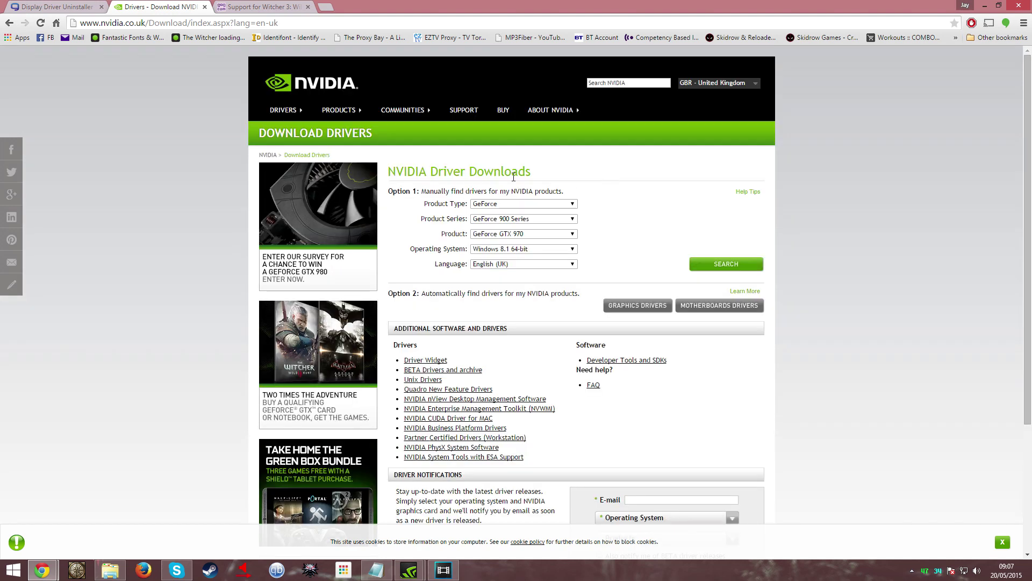
scroll(640, 190, down, 1)
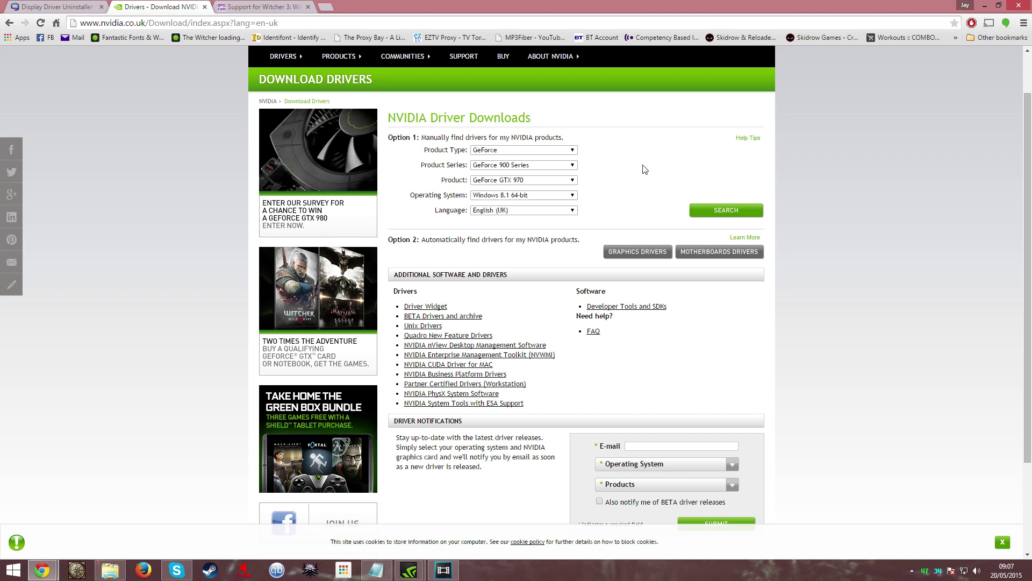
scroll(619, 179, up, 1)
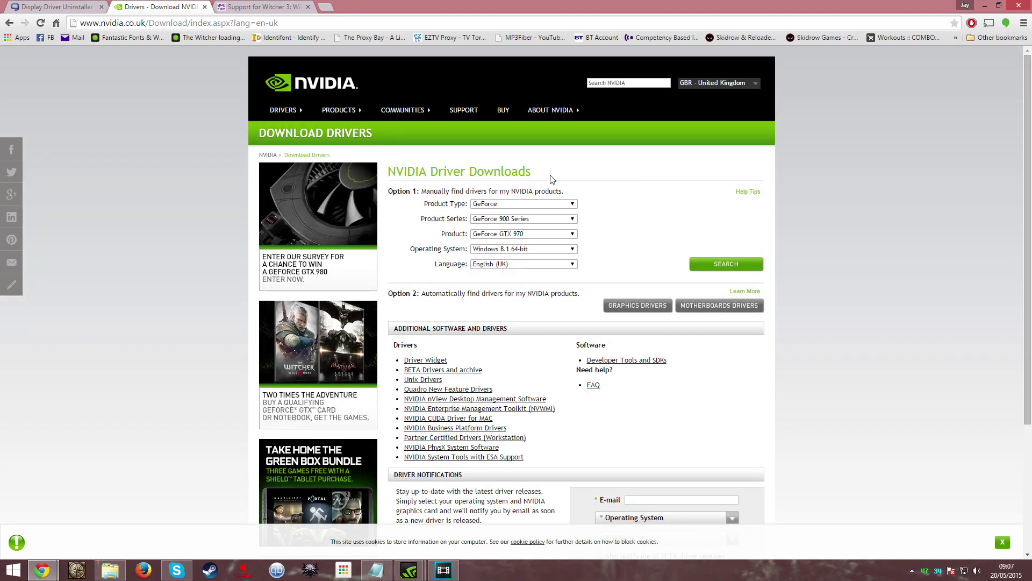
scroll(634, 197, down, 2)
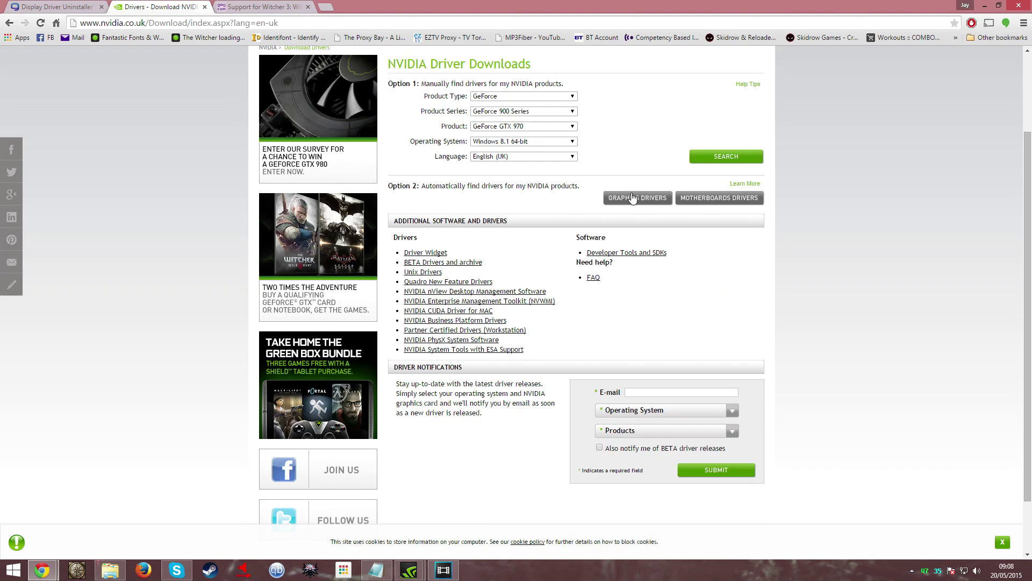
click(467, 267)
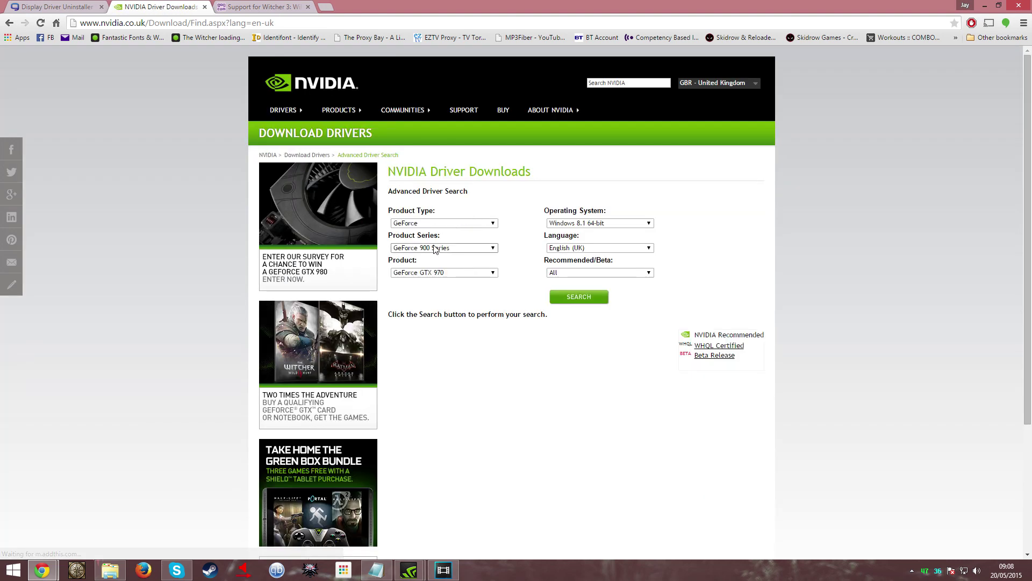
click(579, 297)
scroll(571, 231, down, 2)
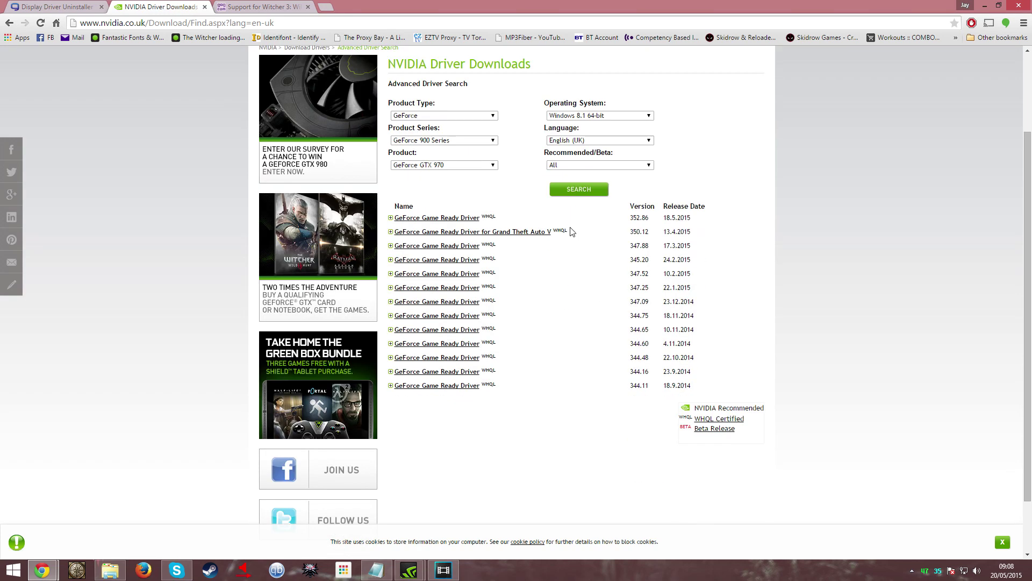
drag(571, 232, 398, 235)
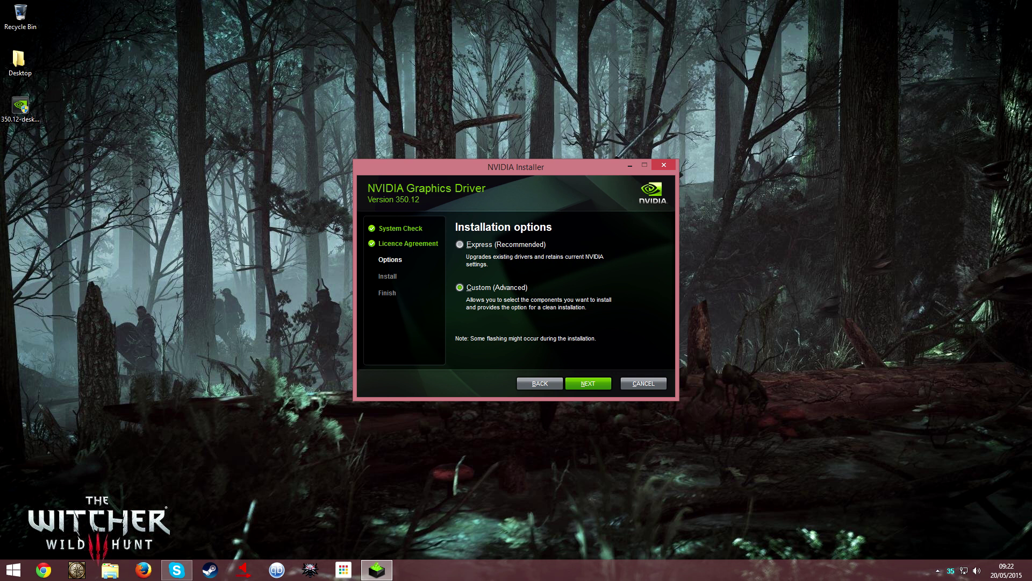
- Continue the 350.12 driver install with the Custom (Advanced) option
key(Return)
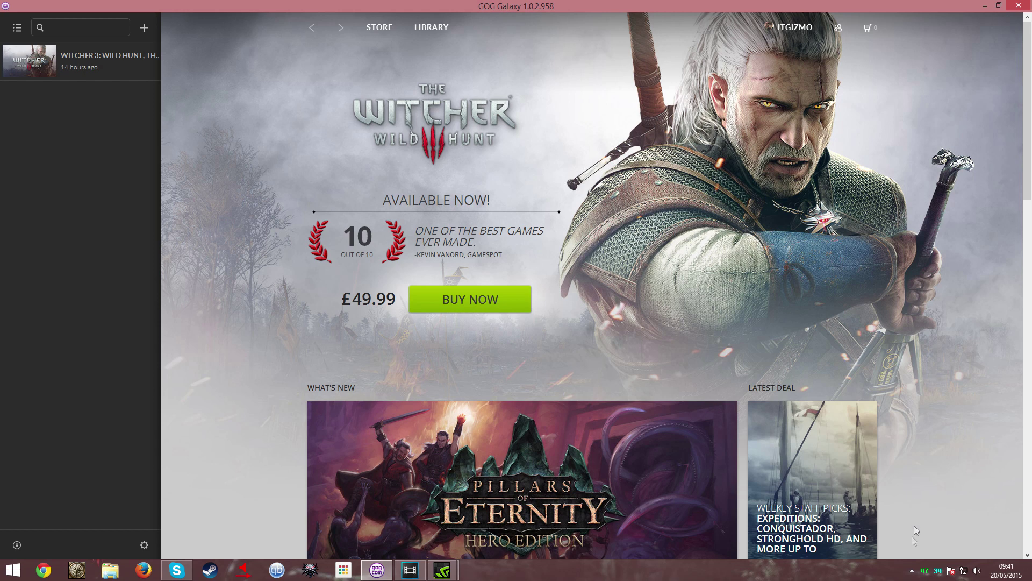
- Open NVIDIA Control Panel from the tray icon at the Manage 3D settings page
click(912, 570)
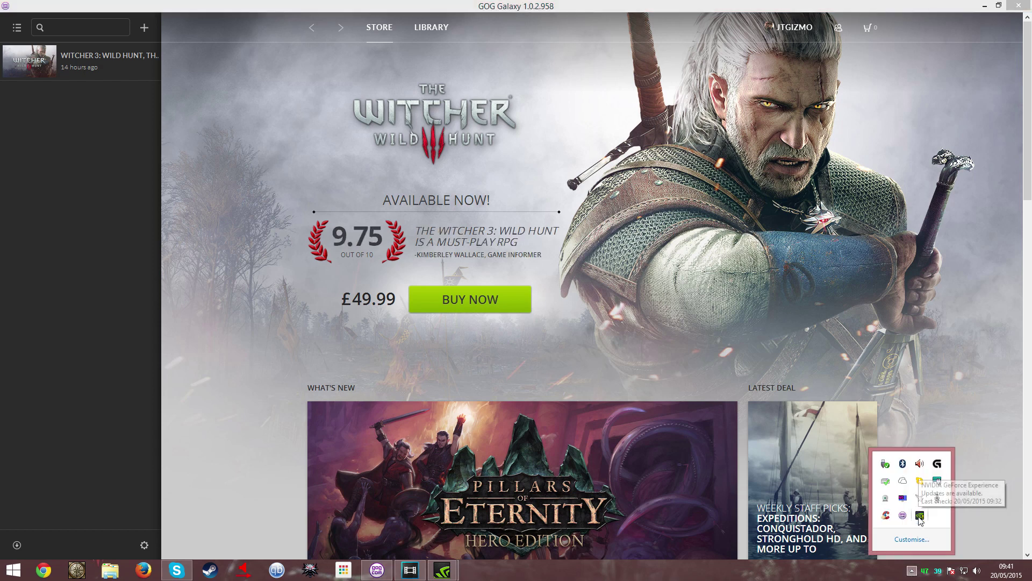
right_click(920, 516)
click(930, 464)
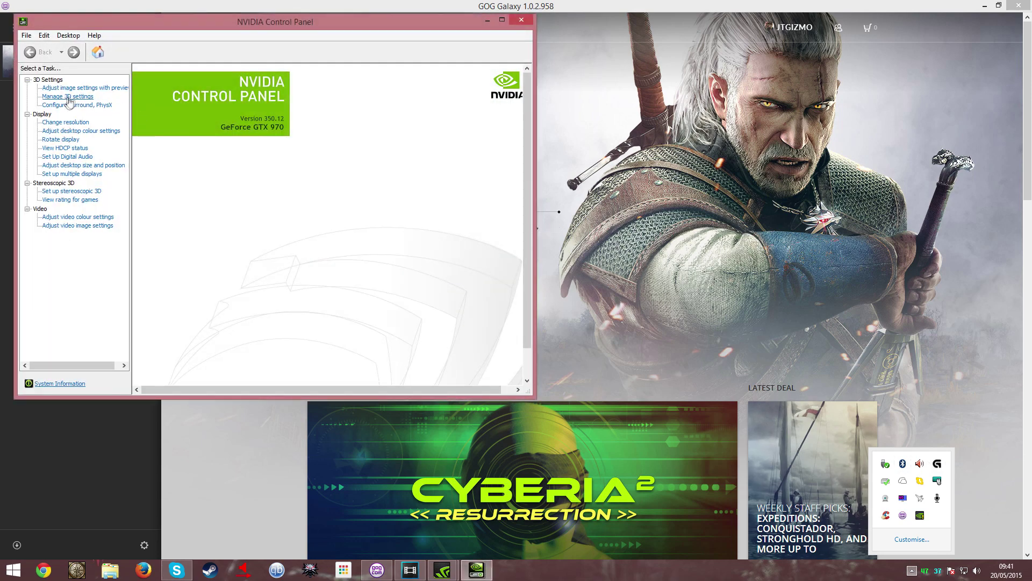
click(68, 97)
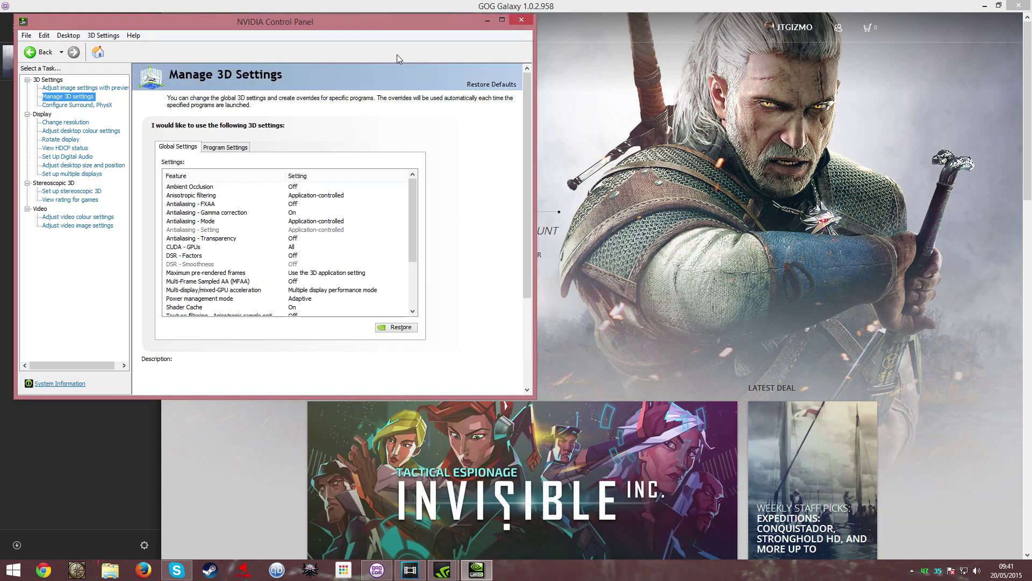
drag(385, 21, 585, 34)
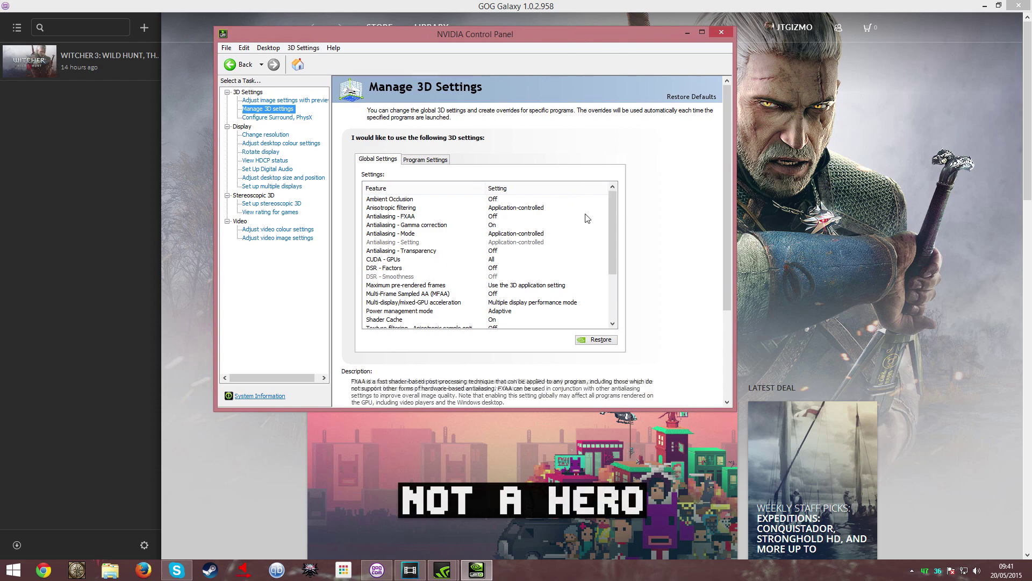
- Switch to Program Settings and look through the list of programs to customise
click(424, 160)
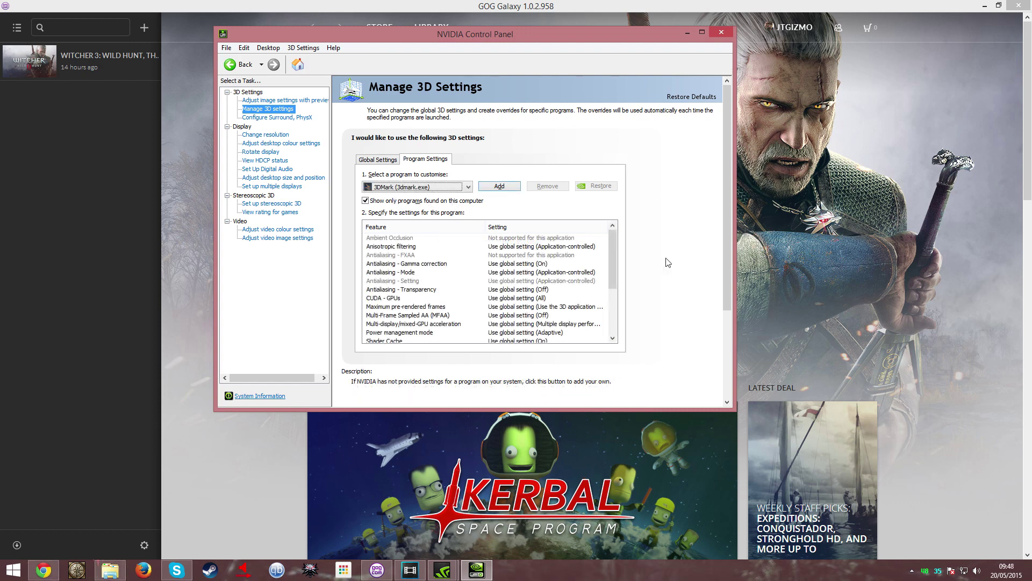
click(468, 188)
scroll(482, 344, down, 9)
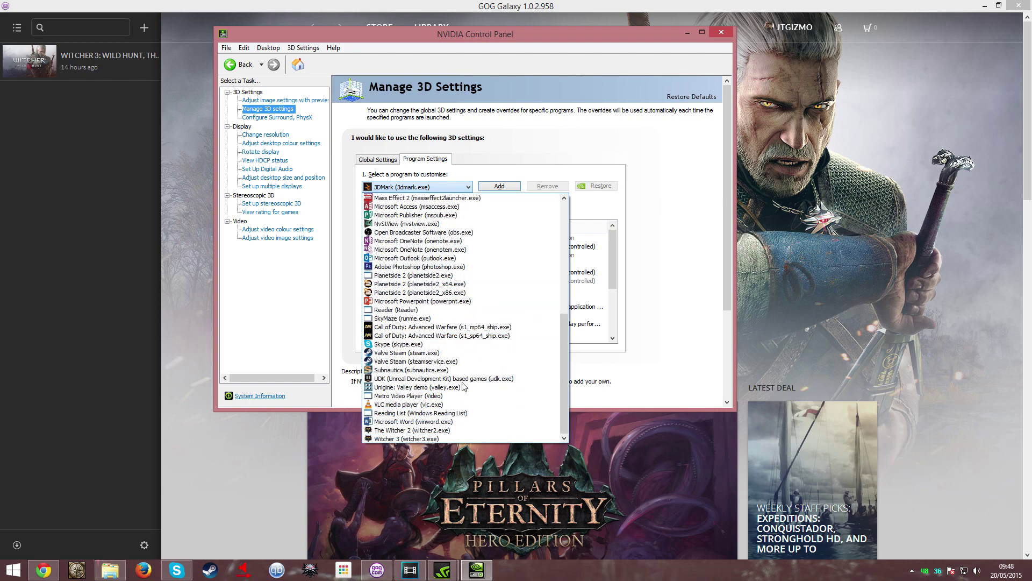
click(502, 187)
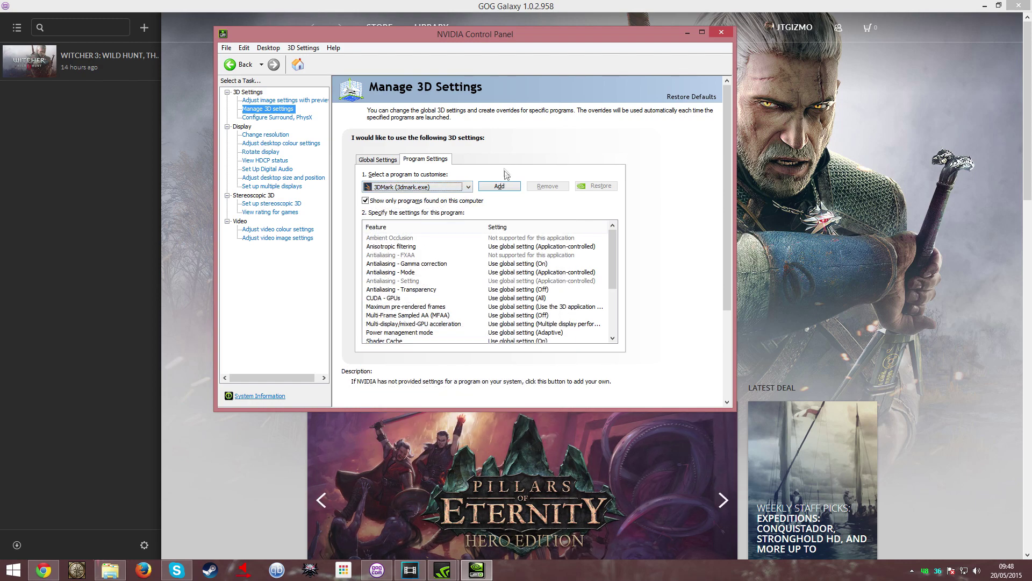
- Add witcher3.exe from The Witcher 3 Wild Hunt\bin\x64 as a customised program
click(500, 186)
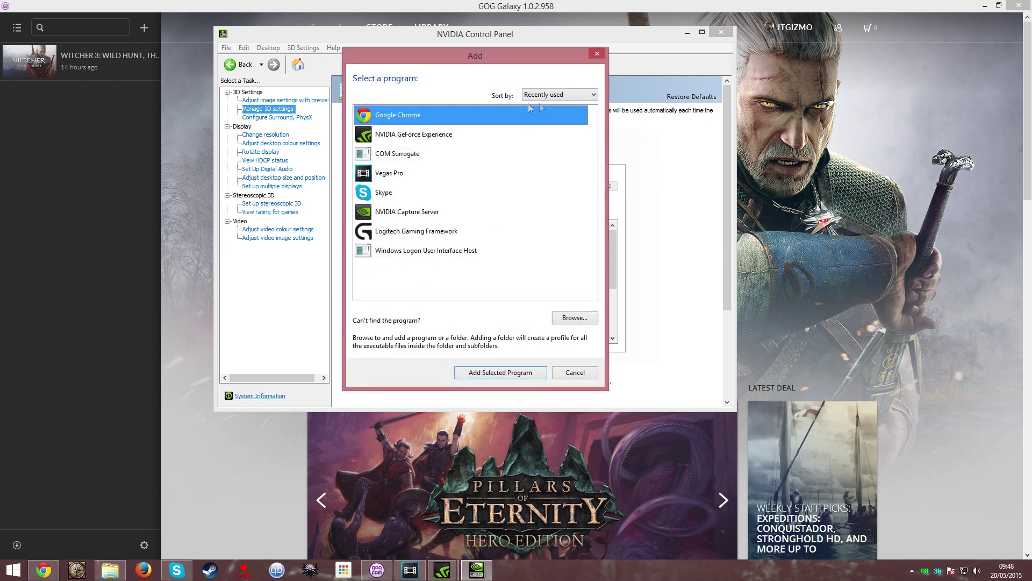
click(574, 318)
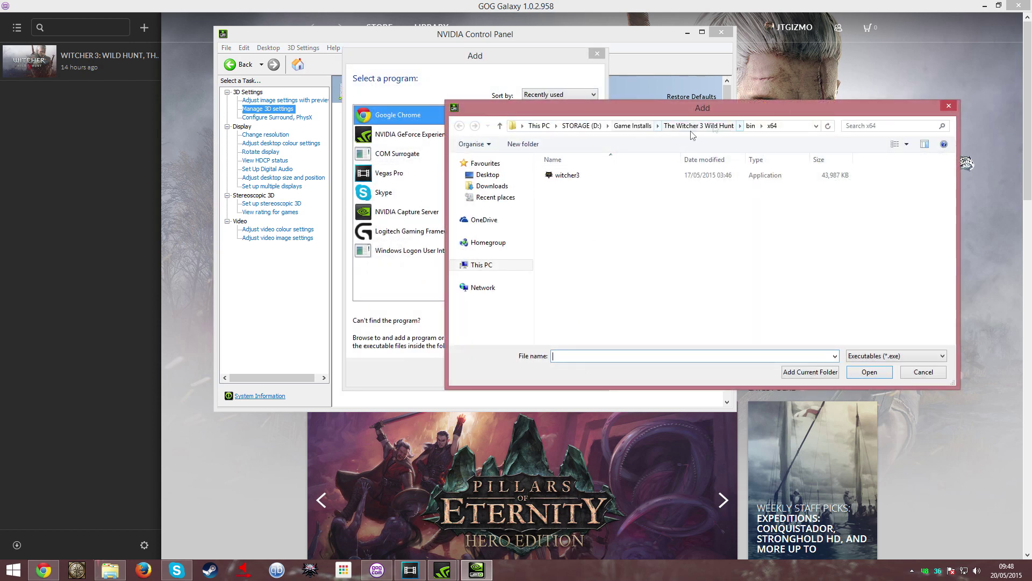
click(715, 127)
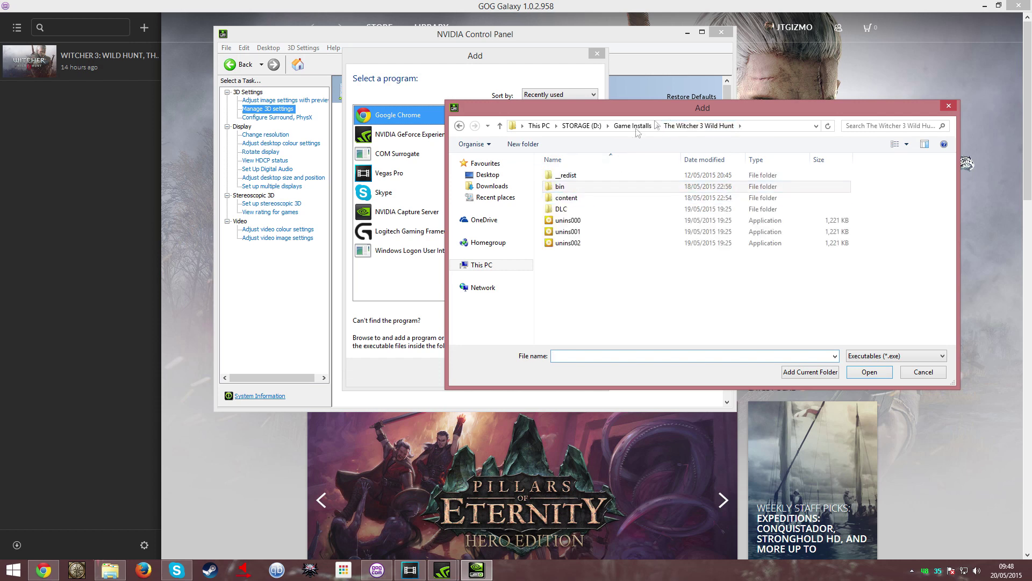
double_click(562, 186)
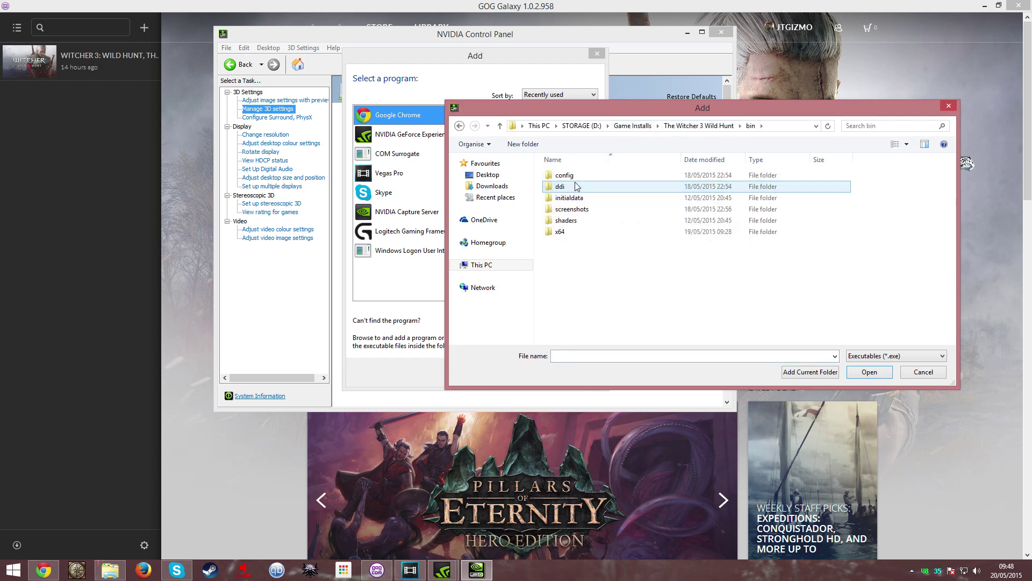
double_click(571, 232)
click(567, 175)
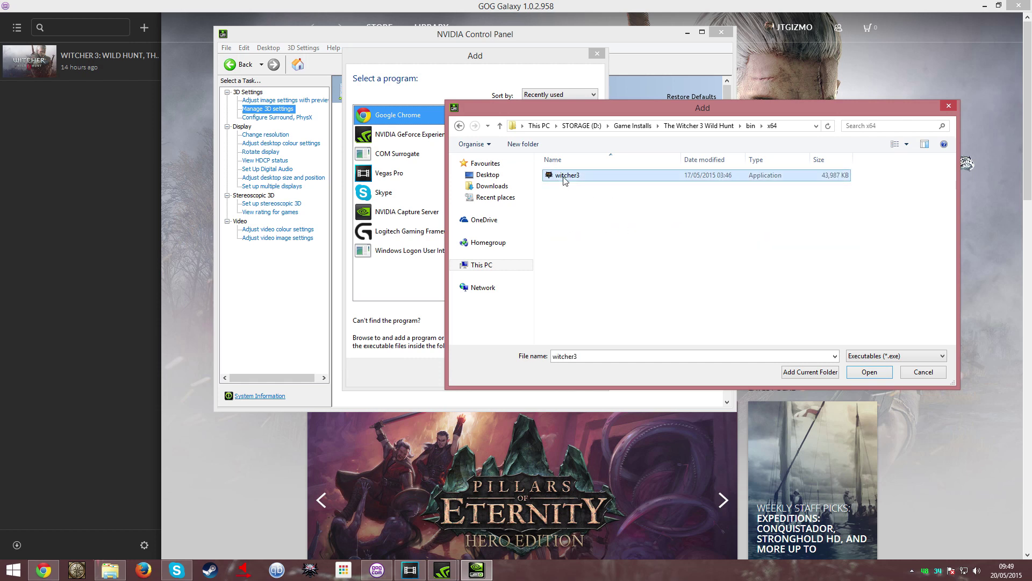
click(869, 372)
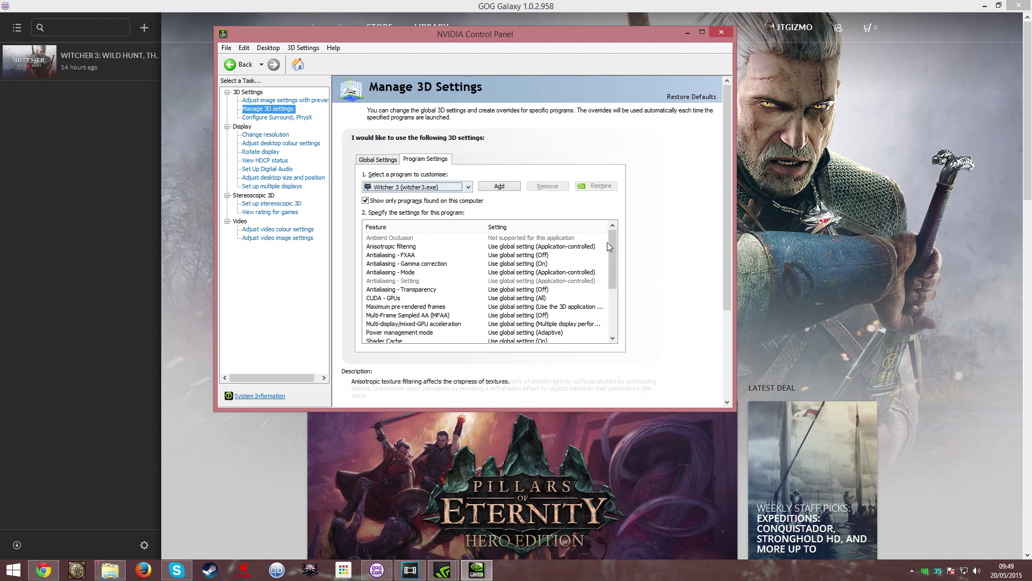
- Set the Witcher 3 profile's Power management mode to Prefer maximum performance and apply
drag(613, 240, 617, 276)
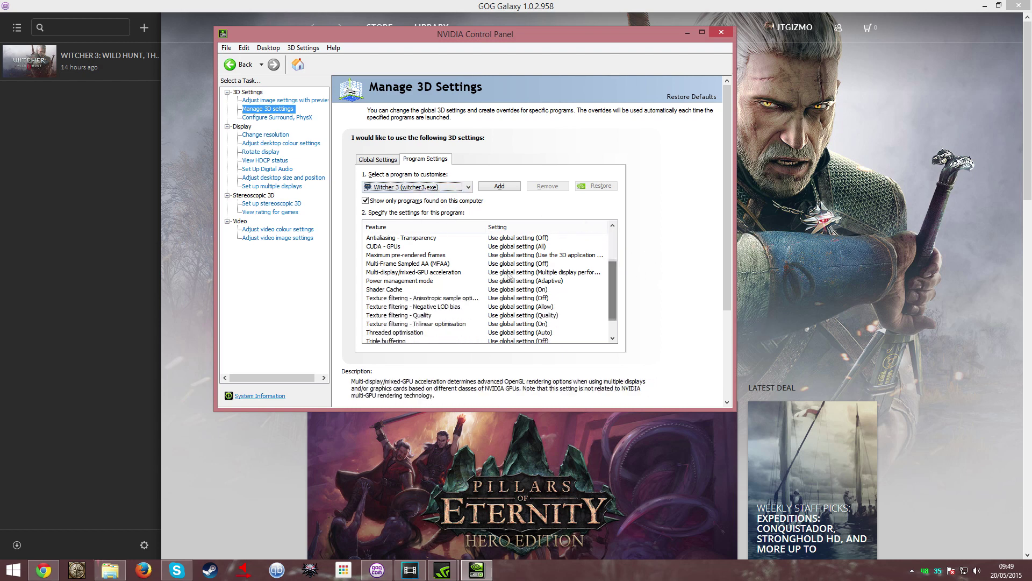
click(521, 281)
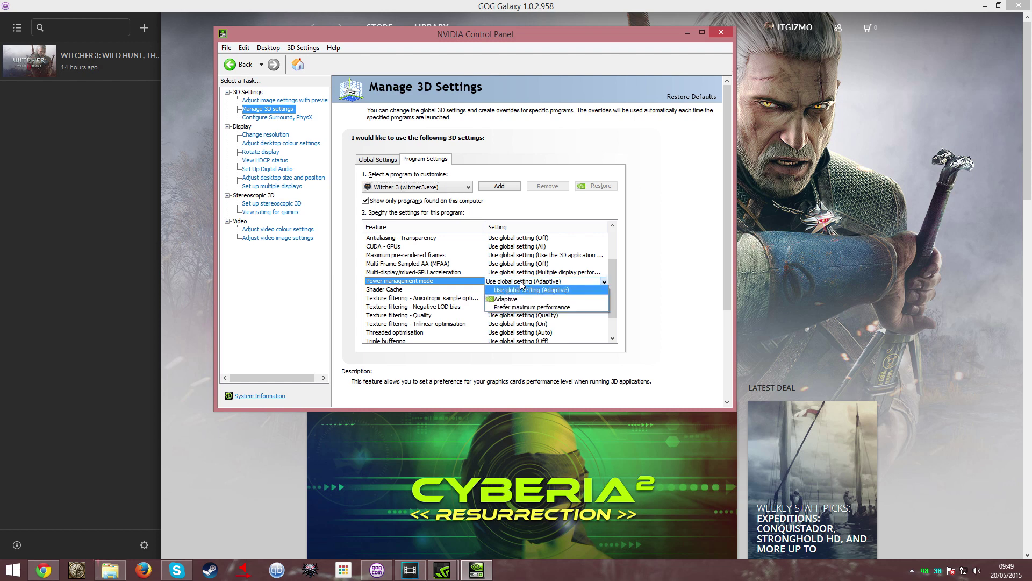
click(547, 308)
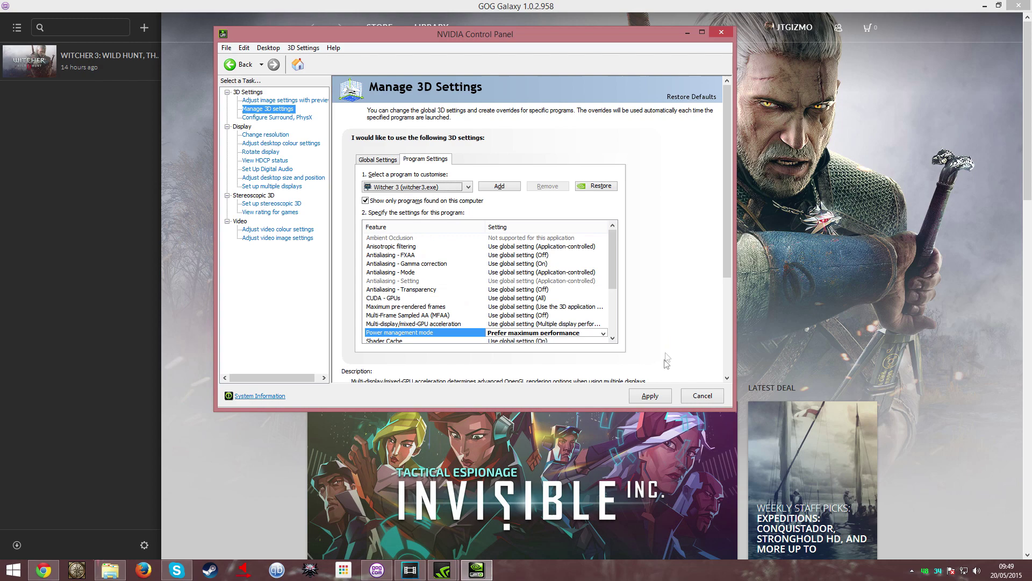
click(650, 396)
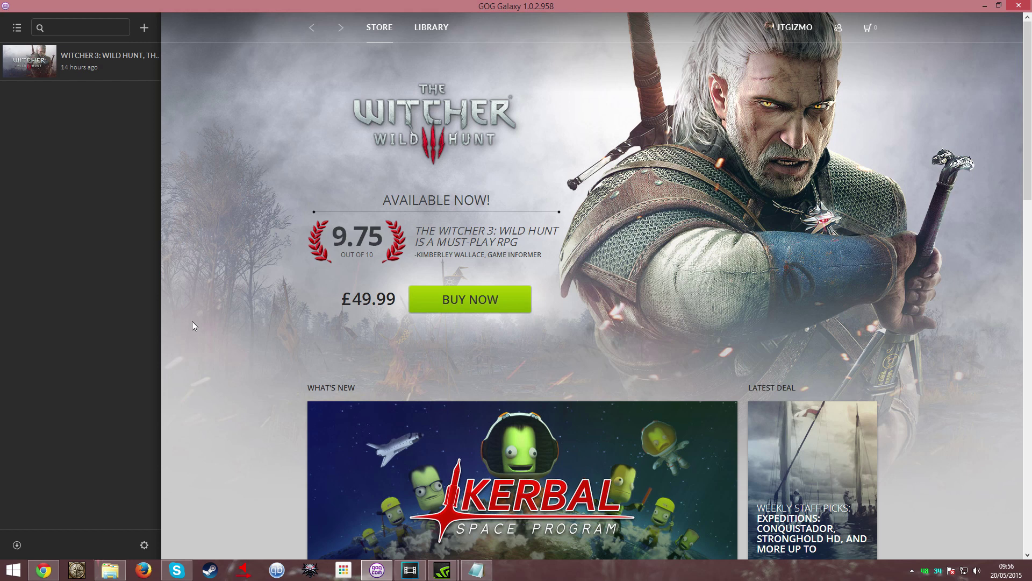
- Search the Start screen for 'services'
click(11, 571)
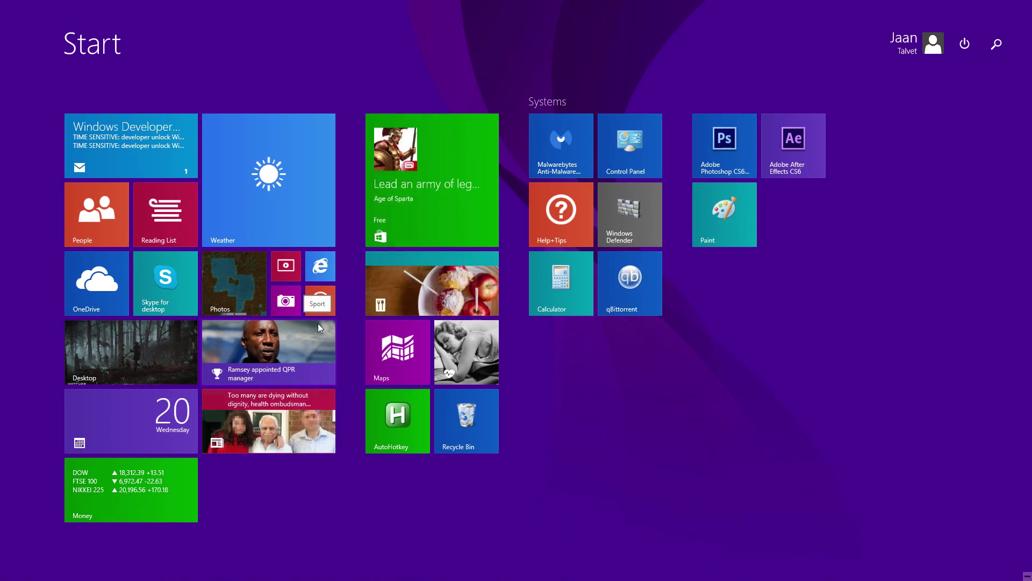
click(995, 45)
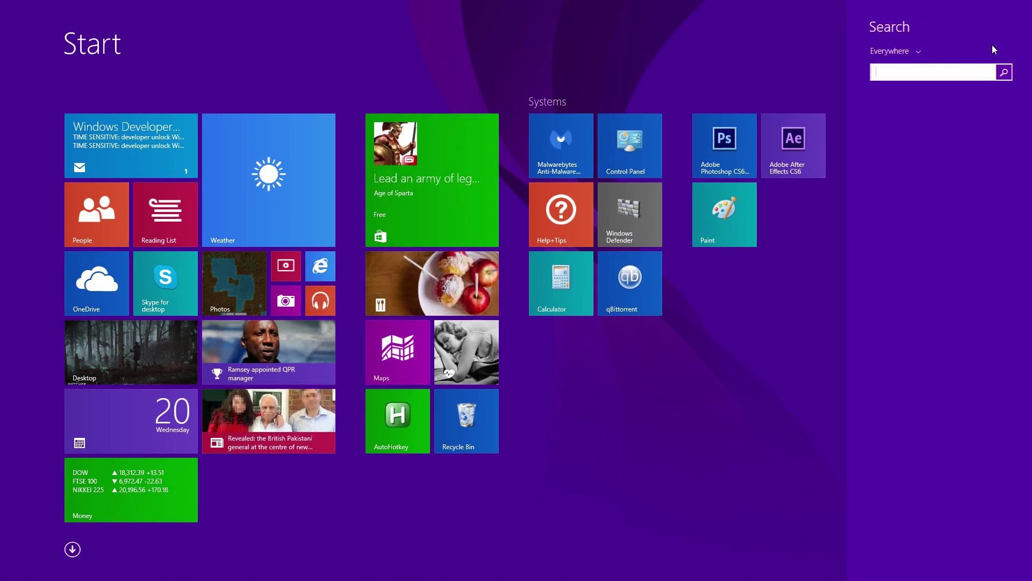
text(services)
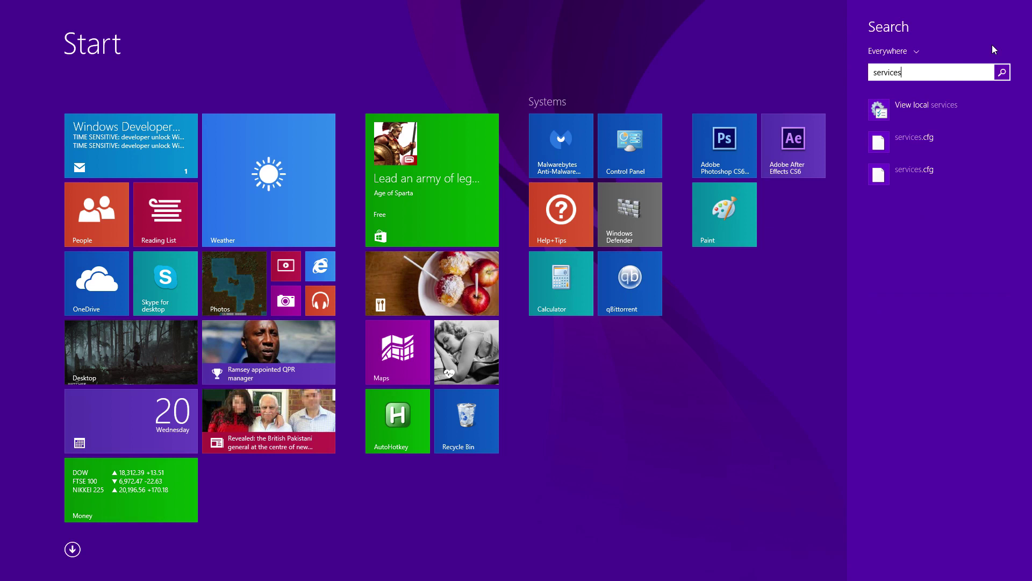
- Open local Services, enlarge its window and scroll to the NVIDIA Streamer Service
click(934, 109)
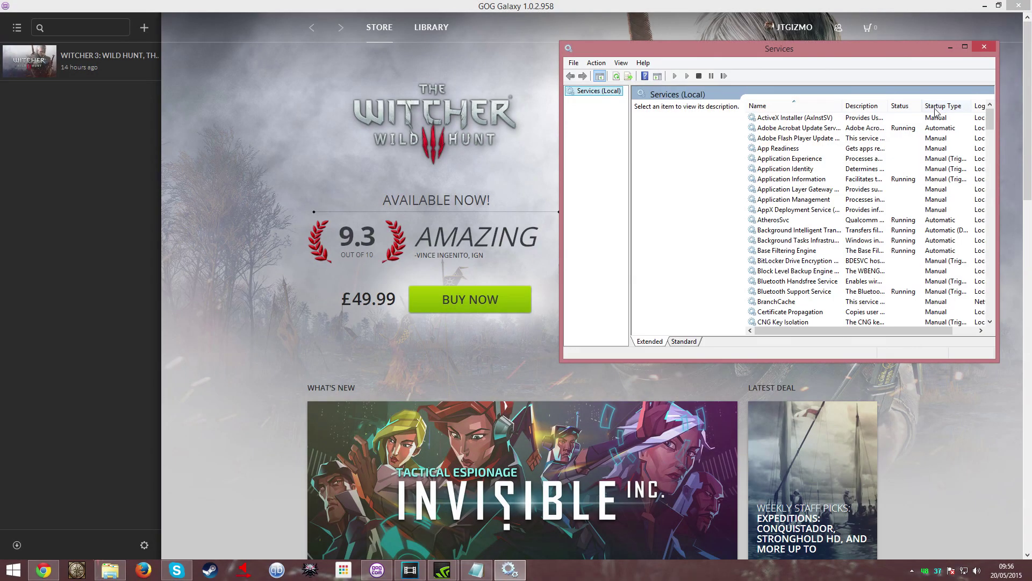
drag(792, 43, 599, 48)
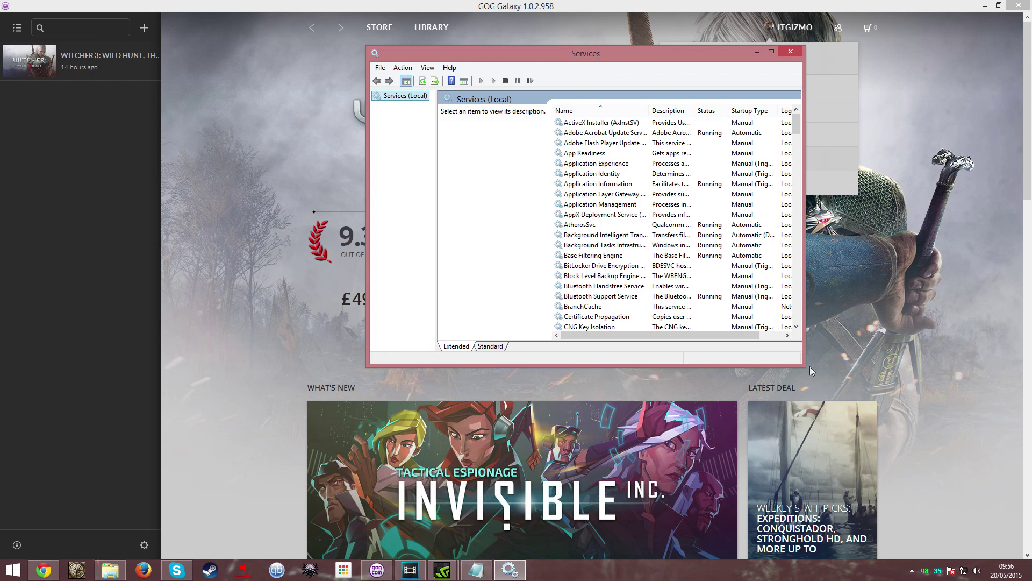
drag(799, 362, 876, 417)
click(625, 246)
scroll(626, 258, down, 10)
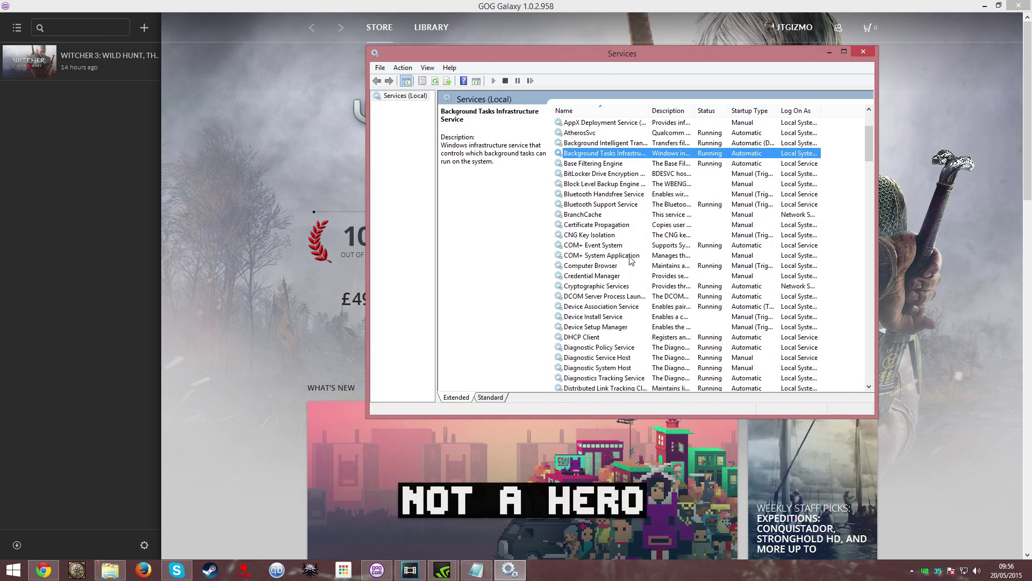
scroll(623, 275, down, 20)
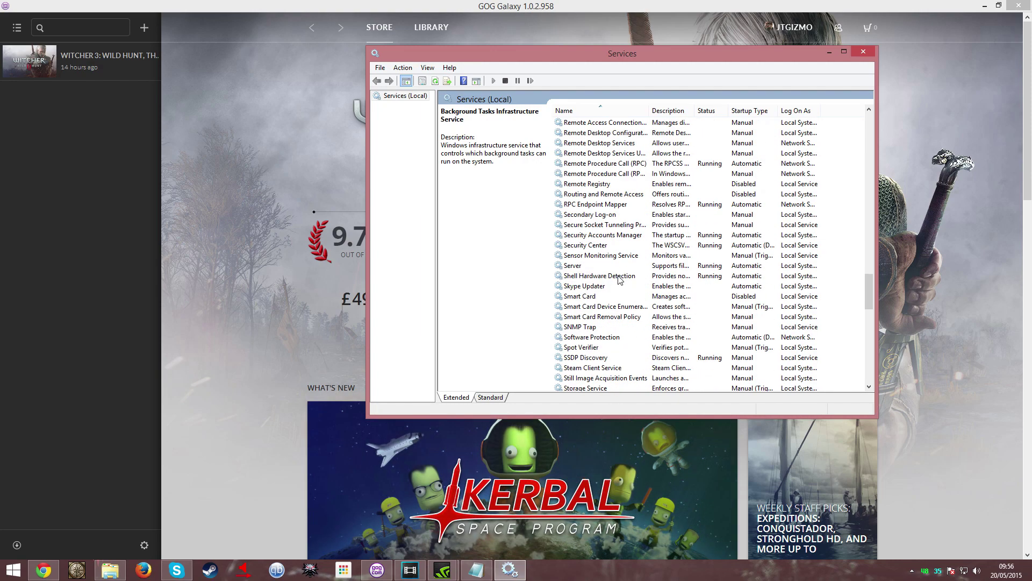
scroll(618, 279, down, 8)
scroll(618, 278, up, 15)
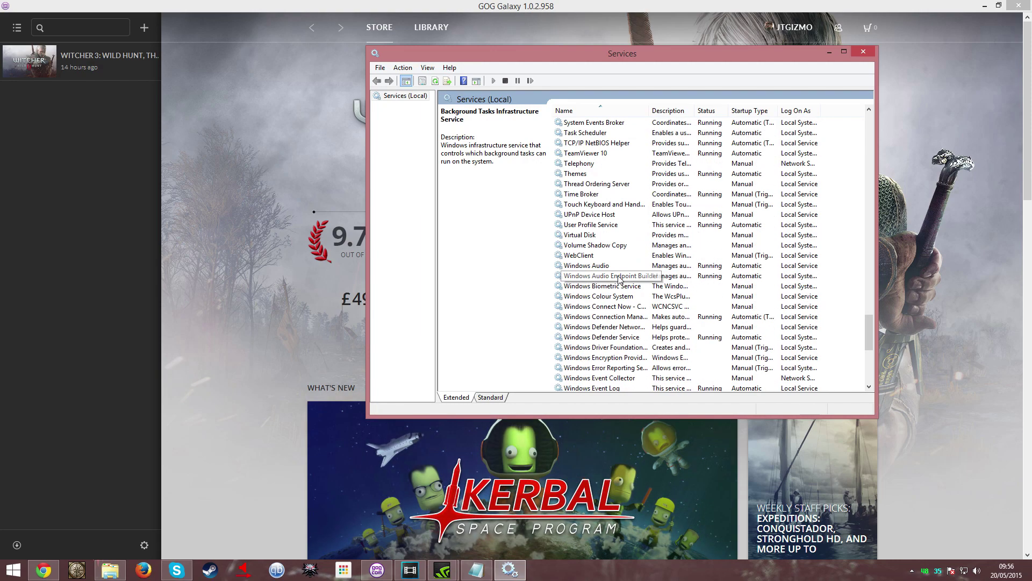
scroll(618, 277, up, 18)
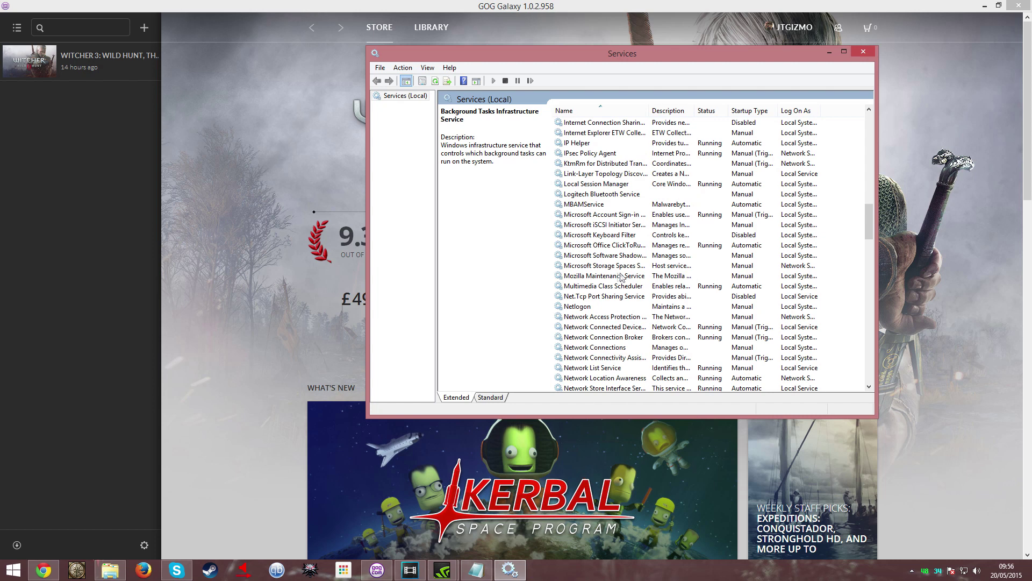
scroll(614, 279, down, 4)
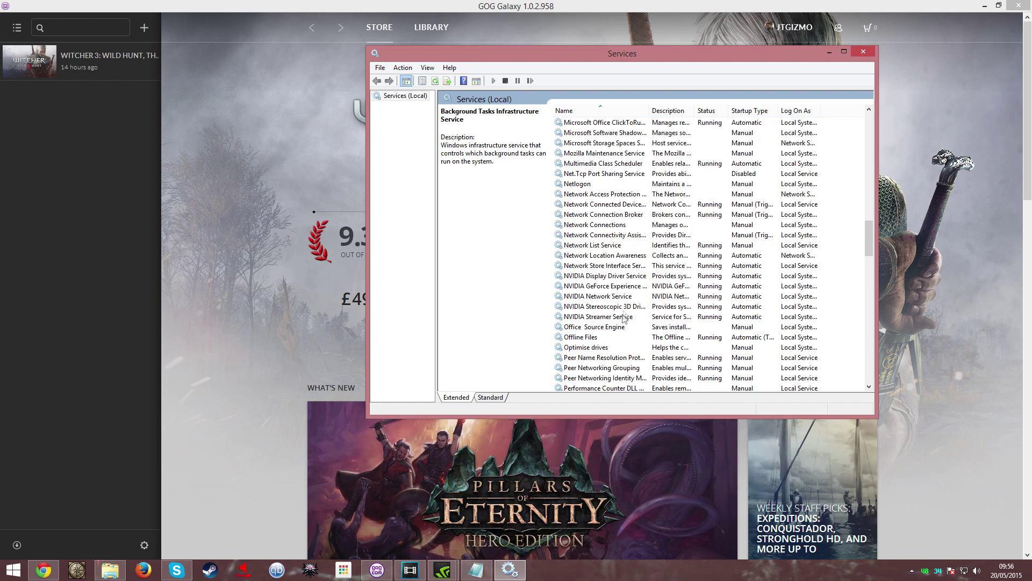
- Stop the NVIDIA Streamer Service and apply a Disabled startup type in its properties
click(621, 318)
right_click(630, 321)
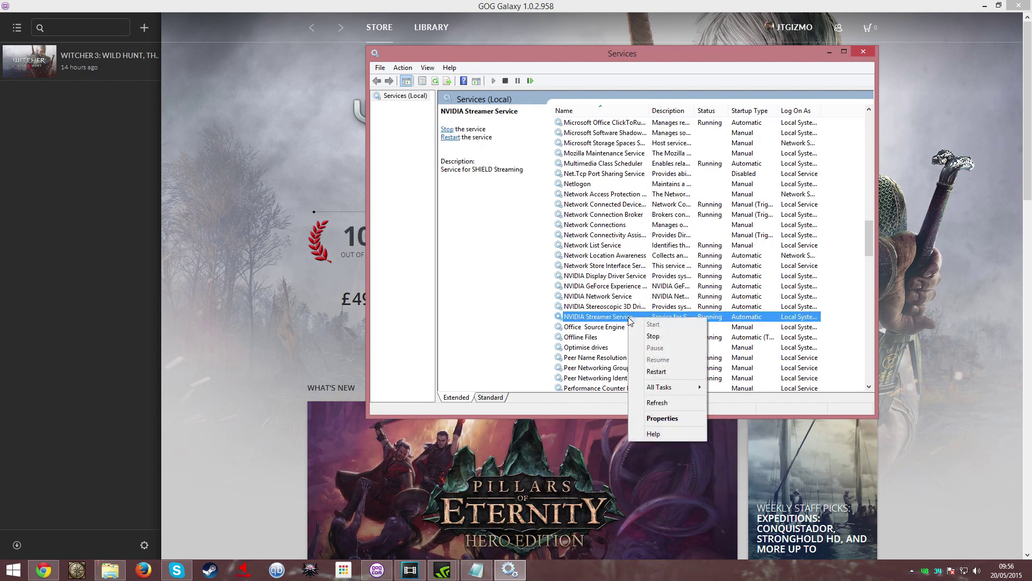
click(671, 419)
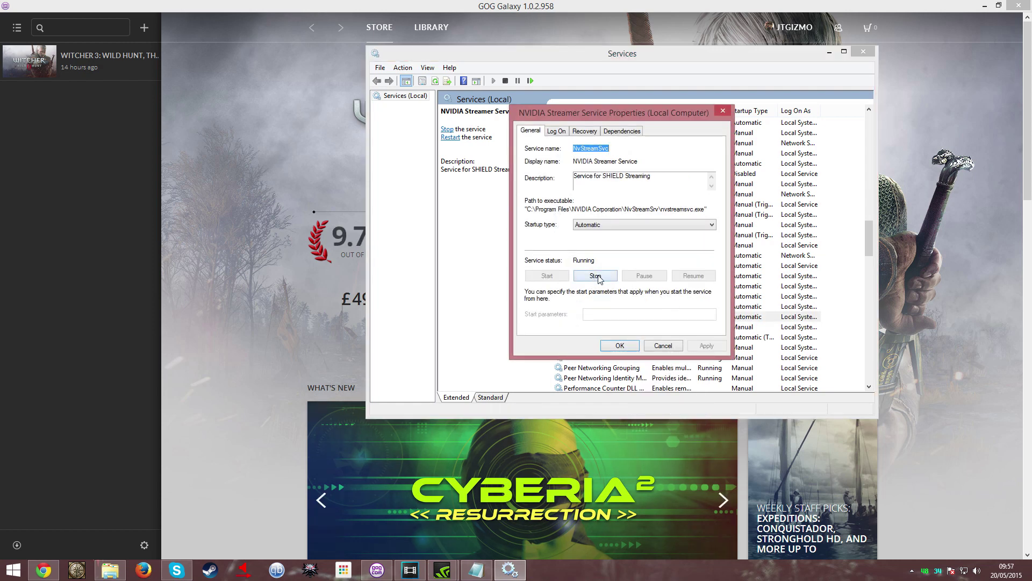
click(595, 275)
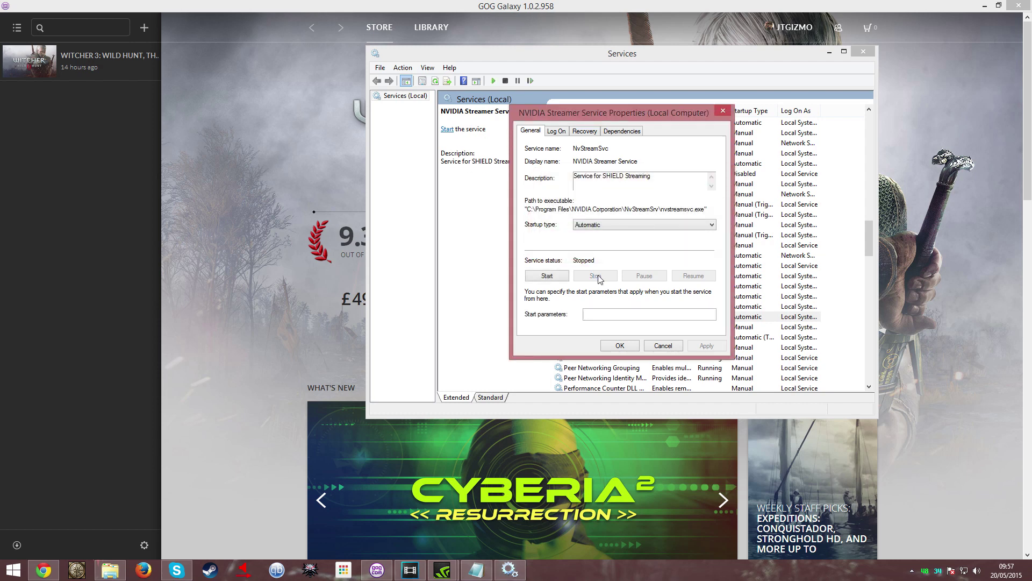
click(632, 232)
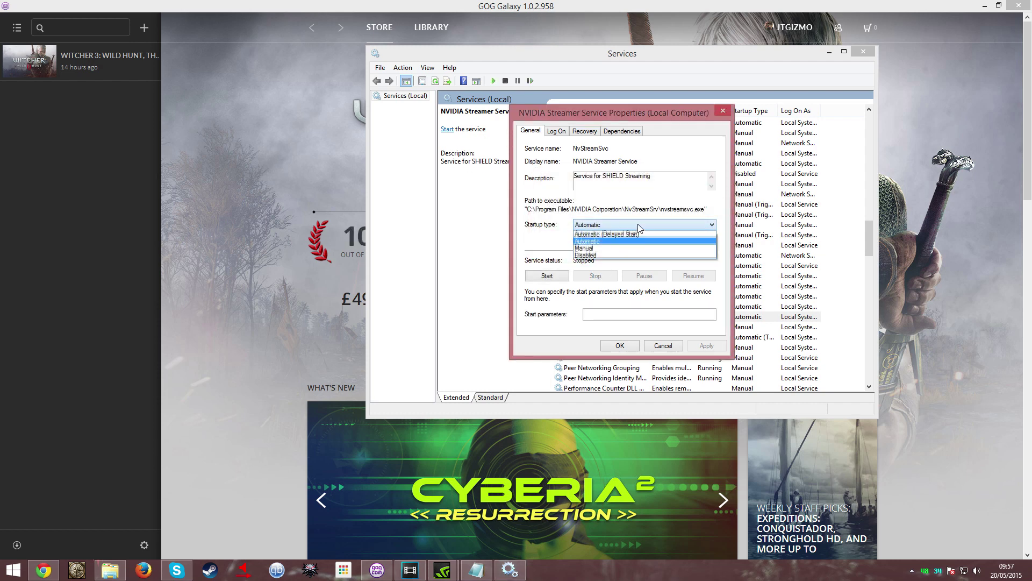
click(607, 256)
click(706, 346)
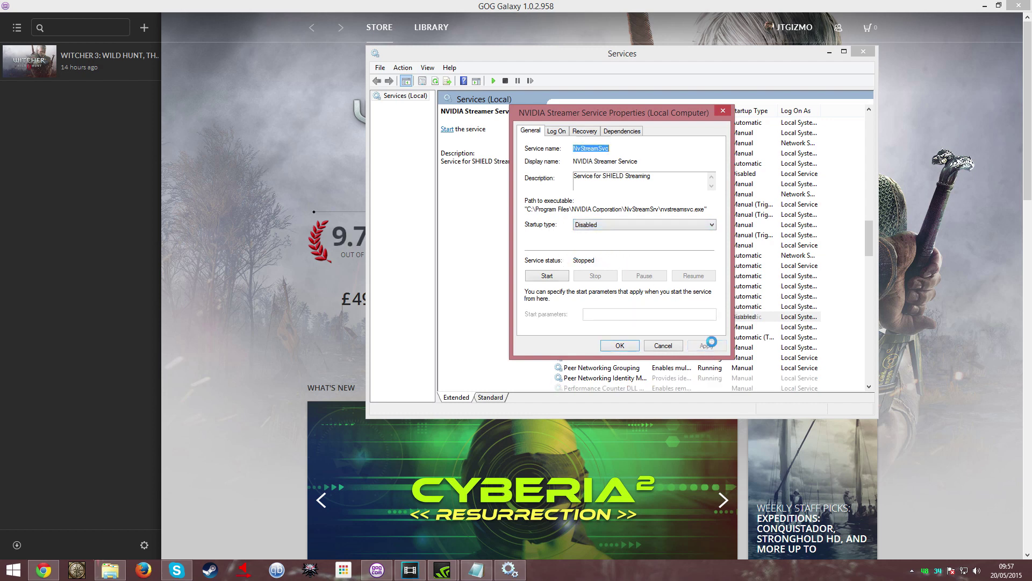
- Confirm the NVIDIA Streamer Service properties with OK
click(622, 346)
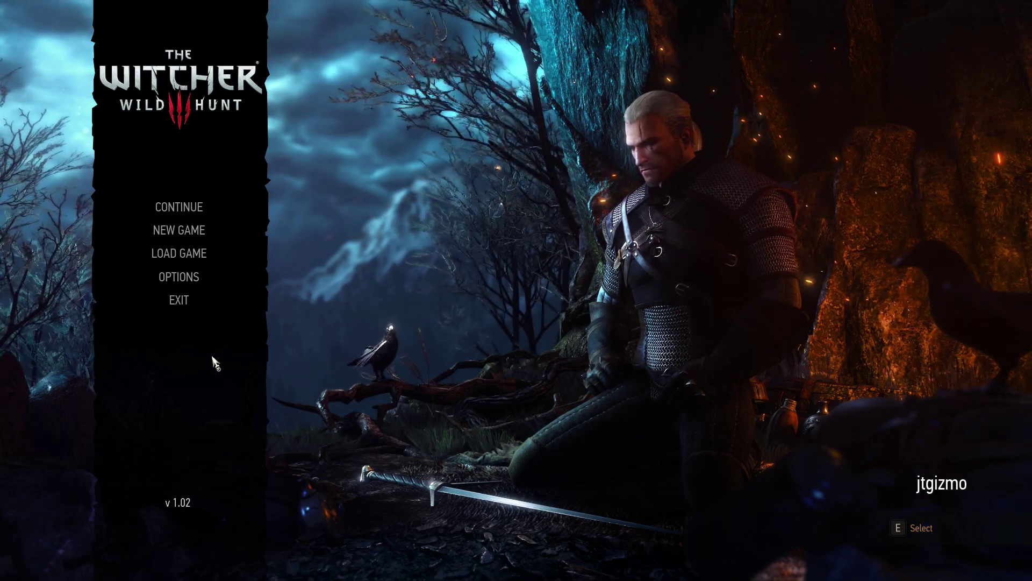
- In Options > Video > Graphics, drop Foliage Visibility Range to Medium
click(202, 278)
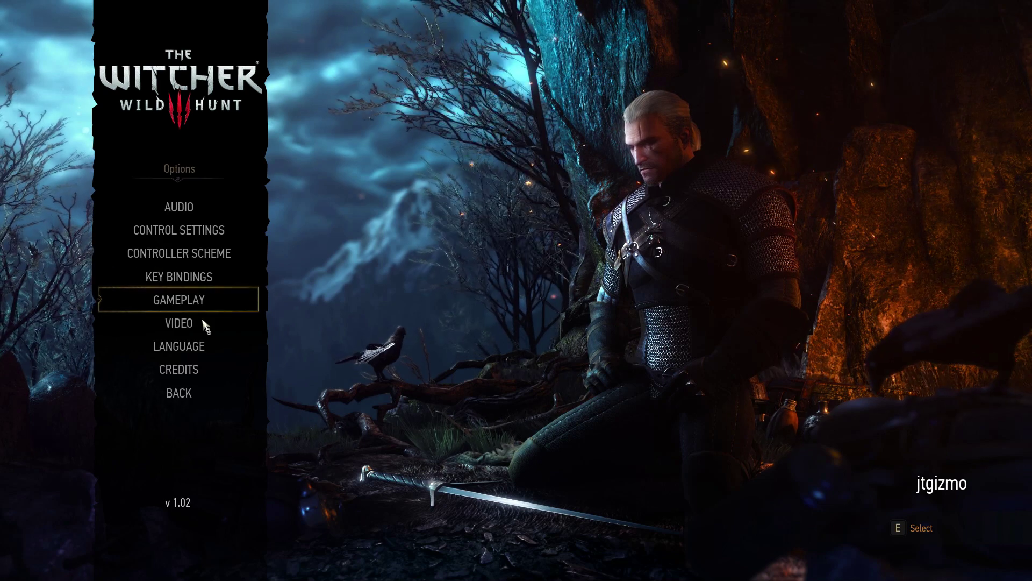
click(203, 325)
click(207, 279)
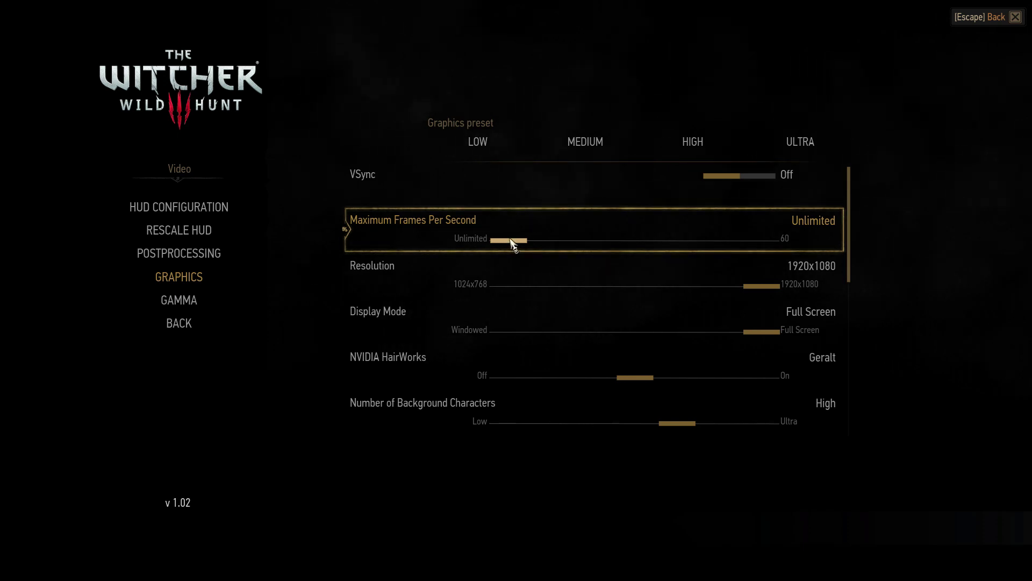
scroll(522, 241, down, 4)
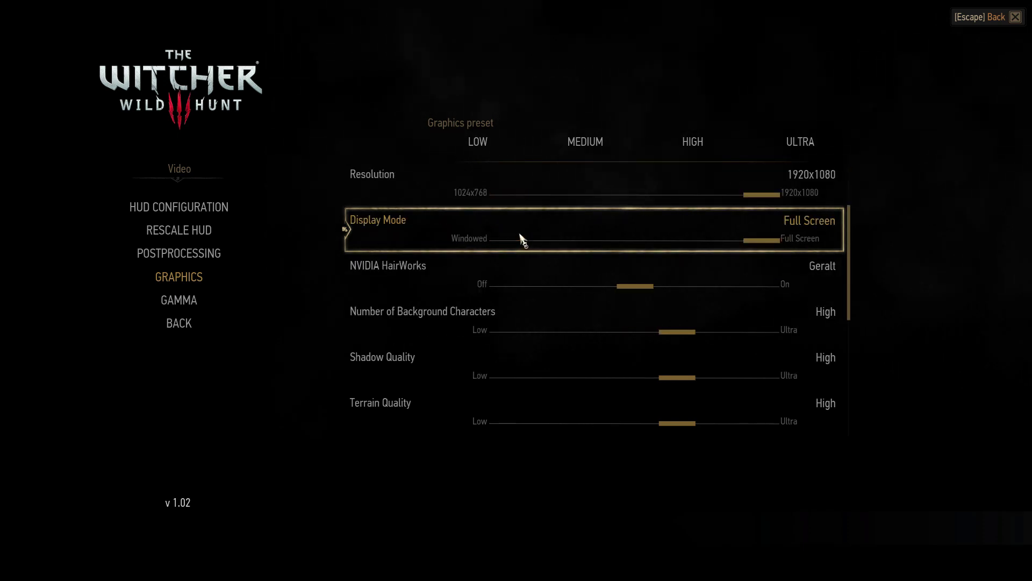
scroll(521, 241, down, 2)
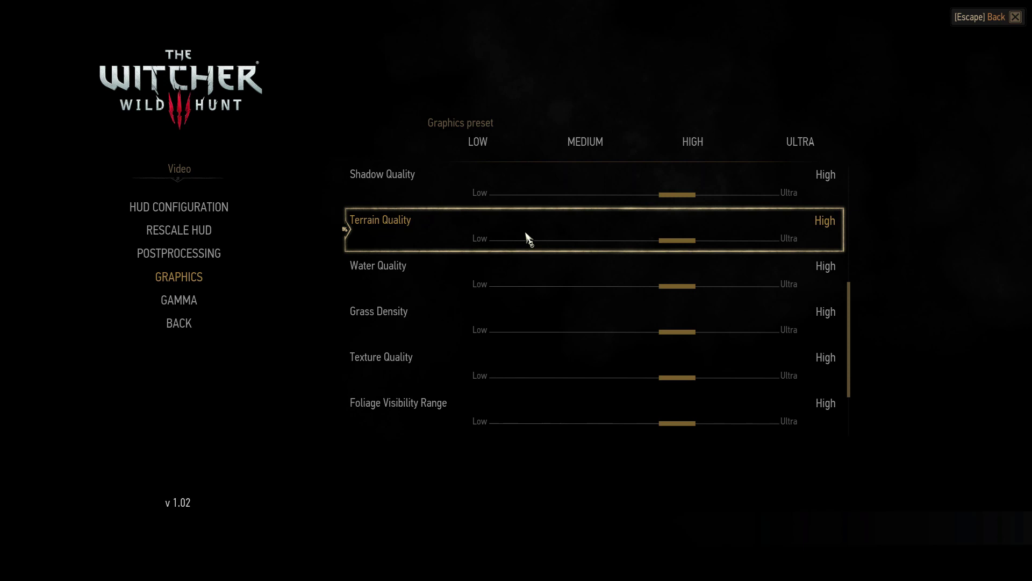
scroll(541, 257, down, 2)
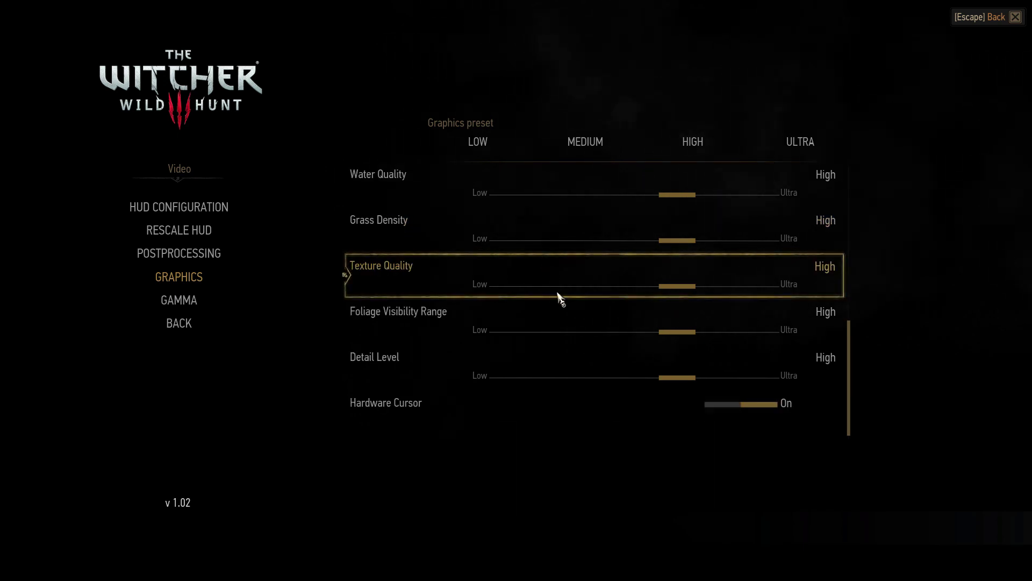
drag(680, 335, 592, 334)
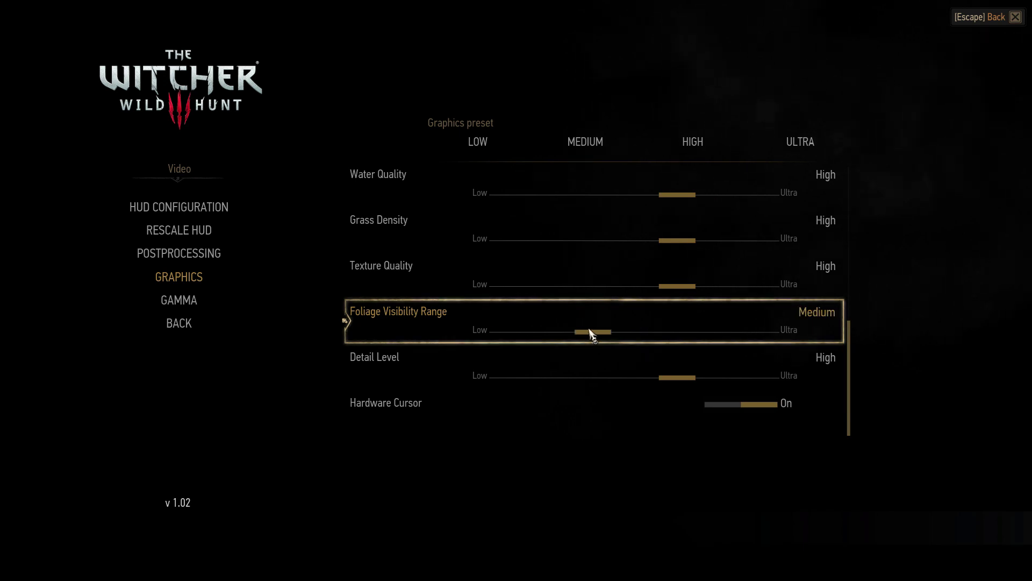